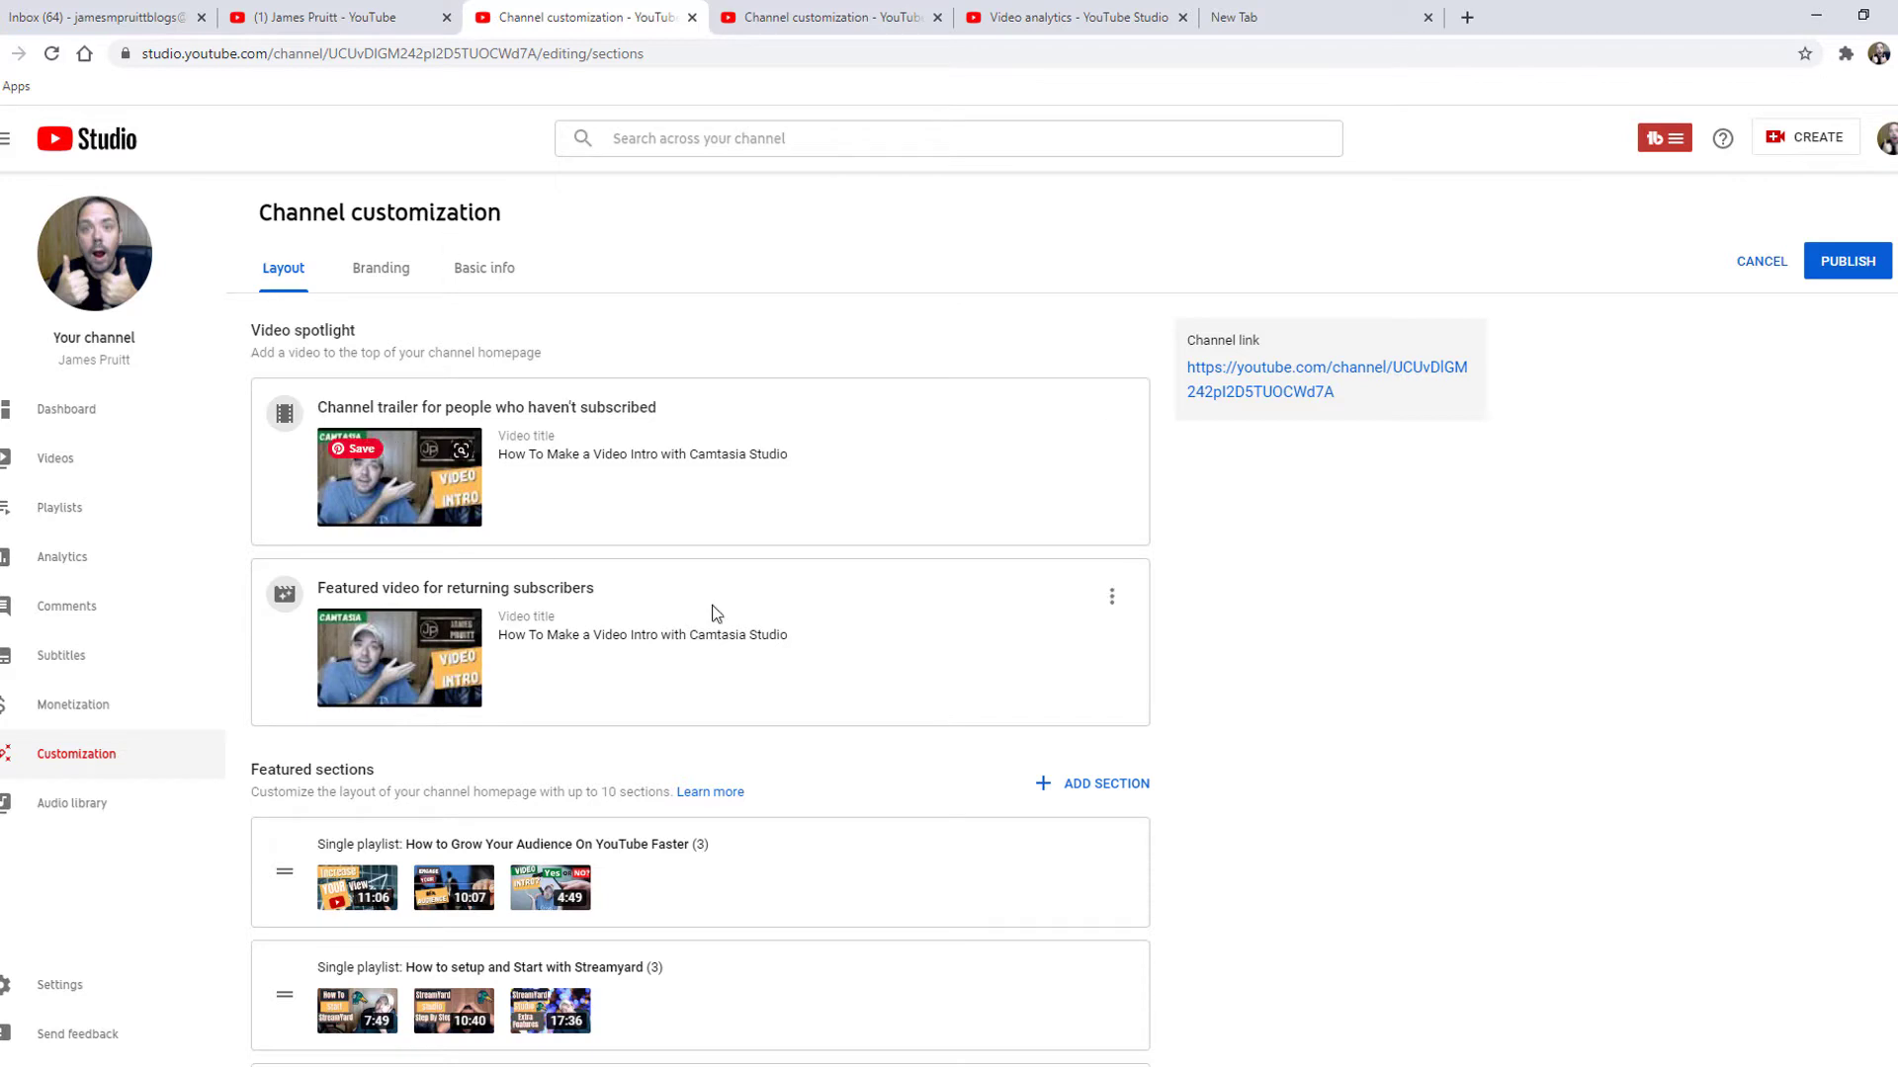
scroll(713, 611, "down", 2)
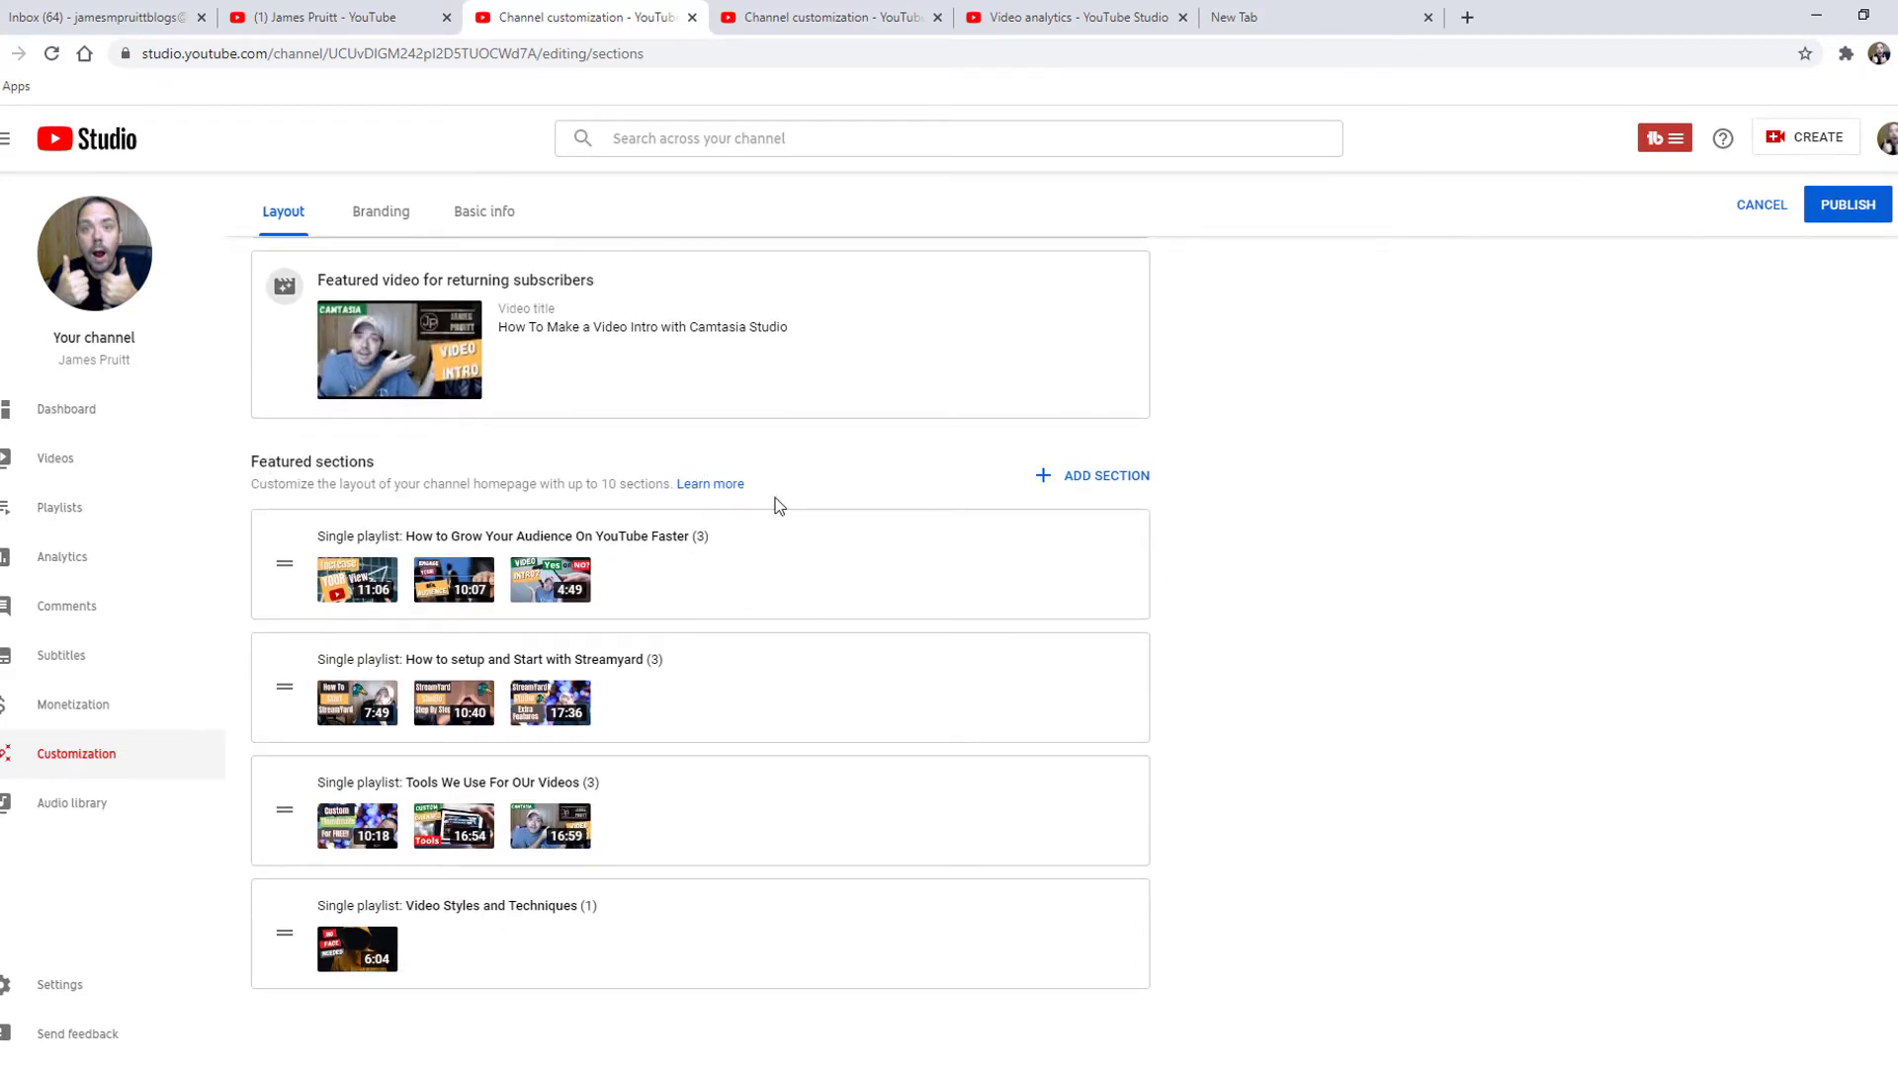
Add Live now and Upcoming live streams sections below the four playlists in featured sections
left_click(1045, 476)
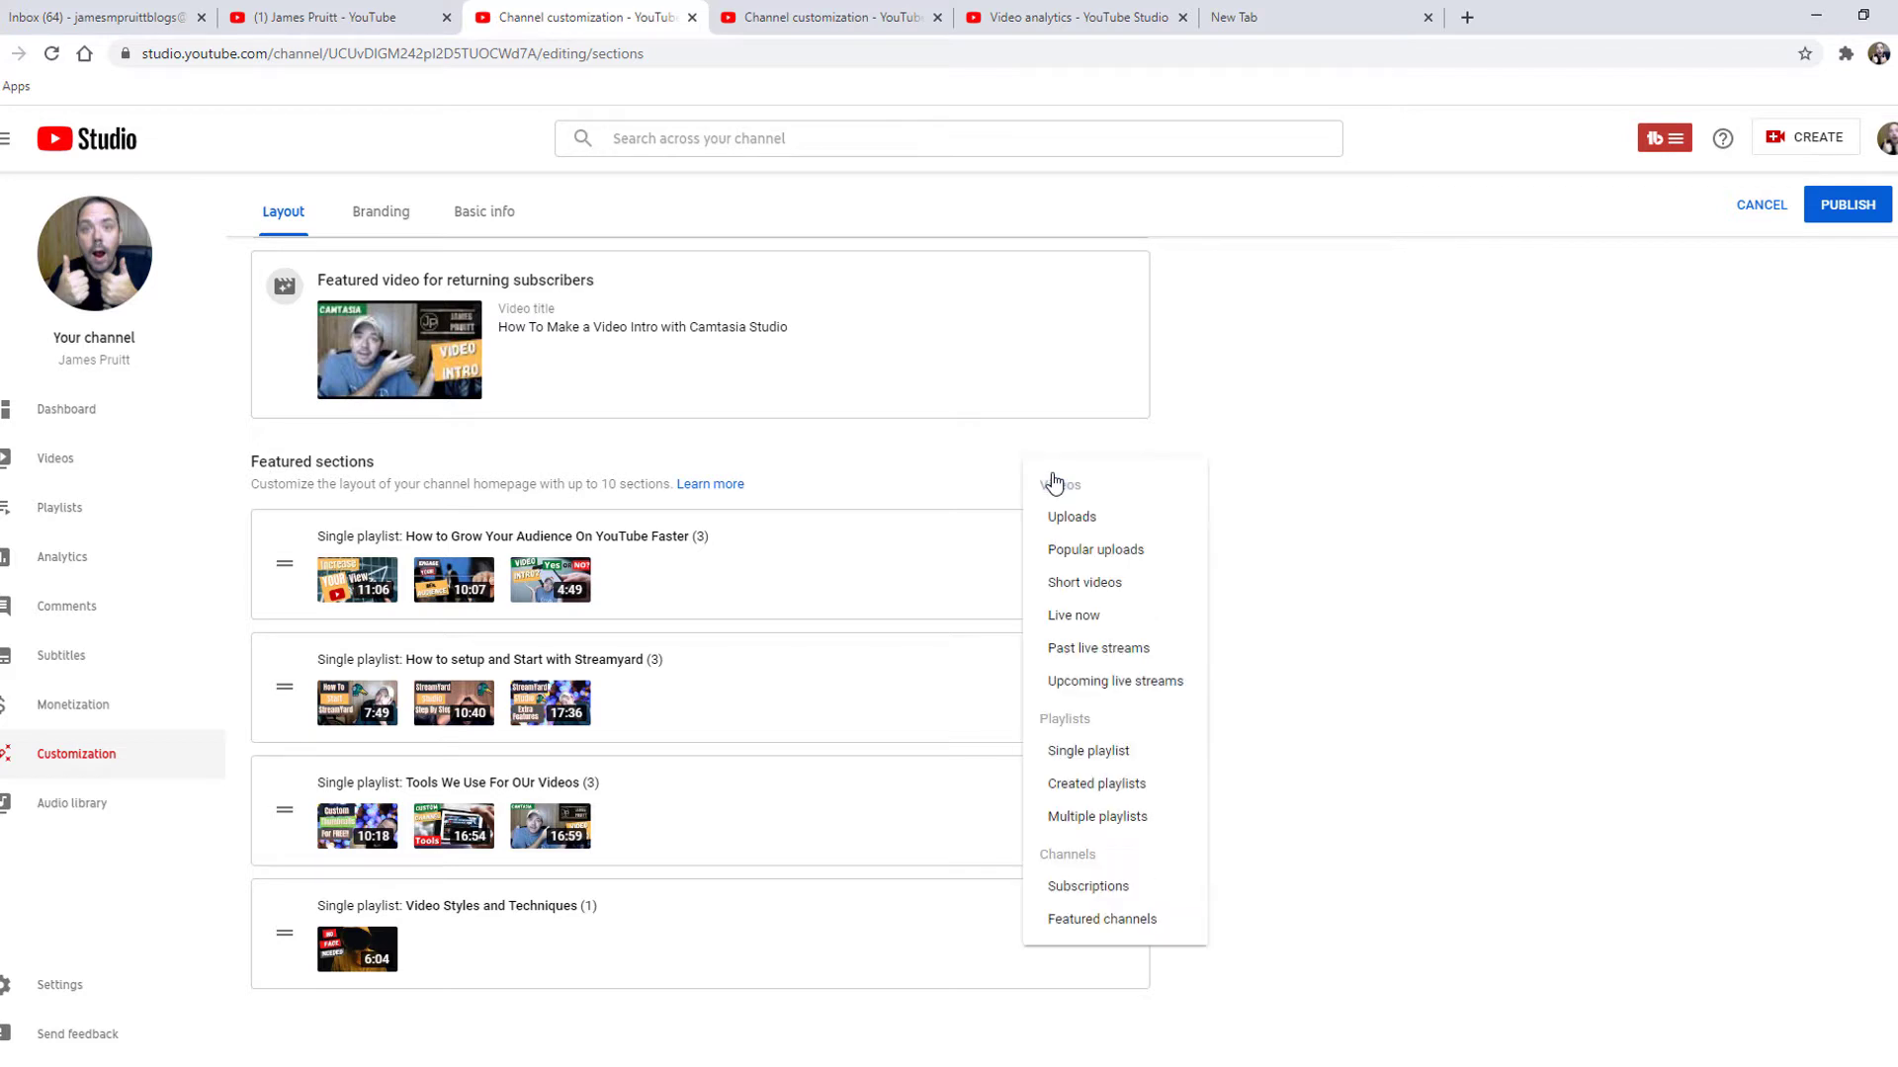
left_click(1070, 615)
left_click(1038, 368)
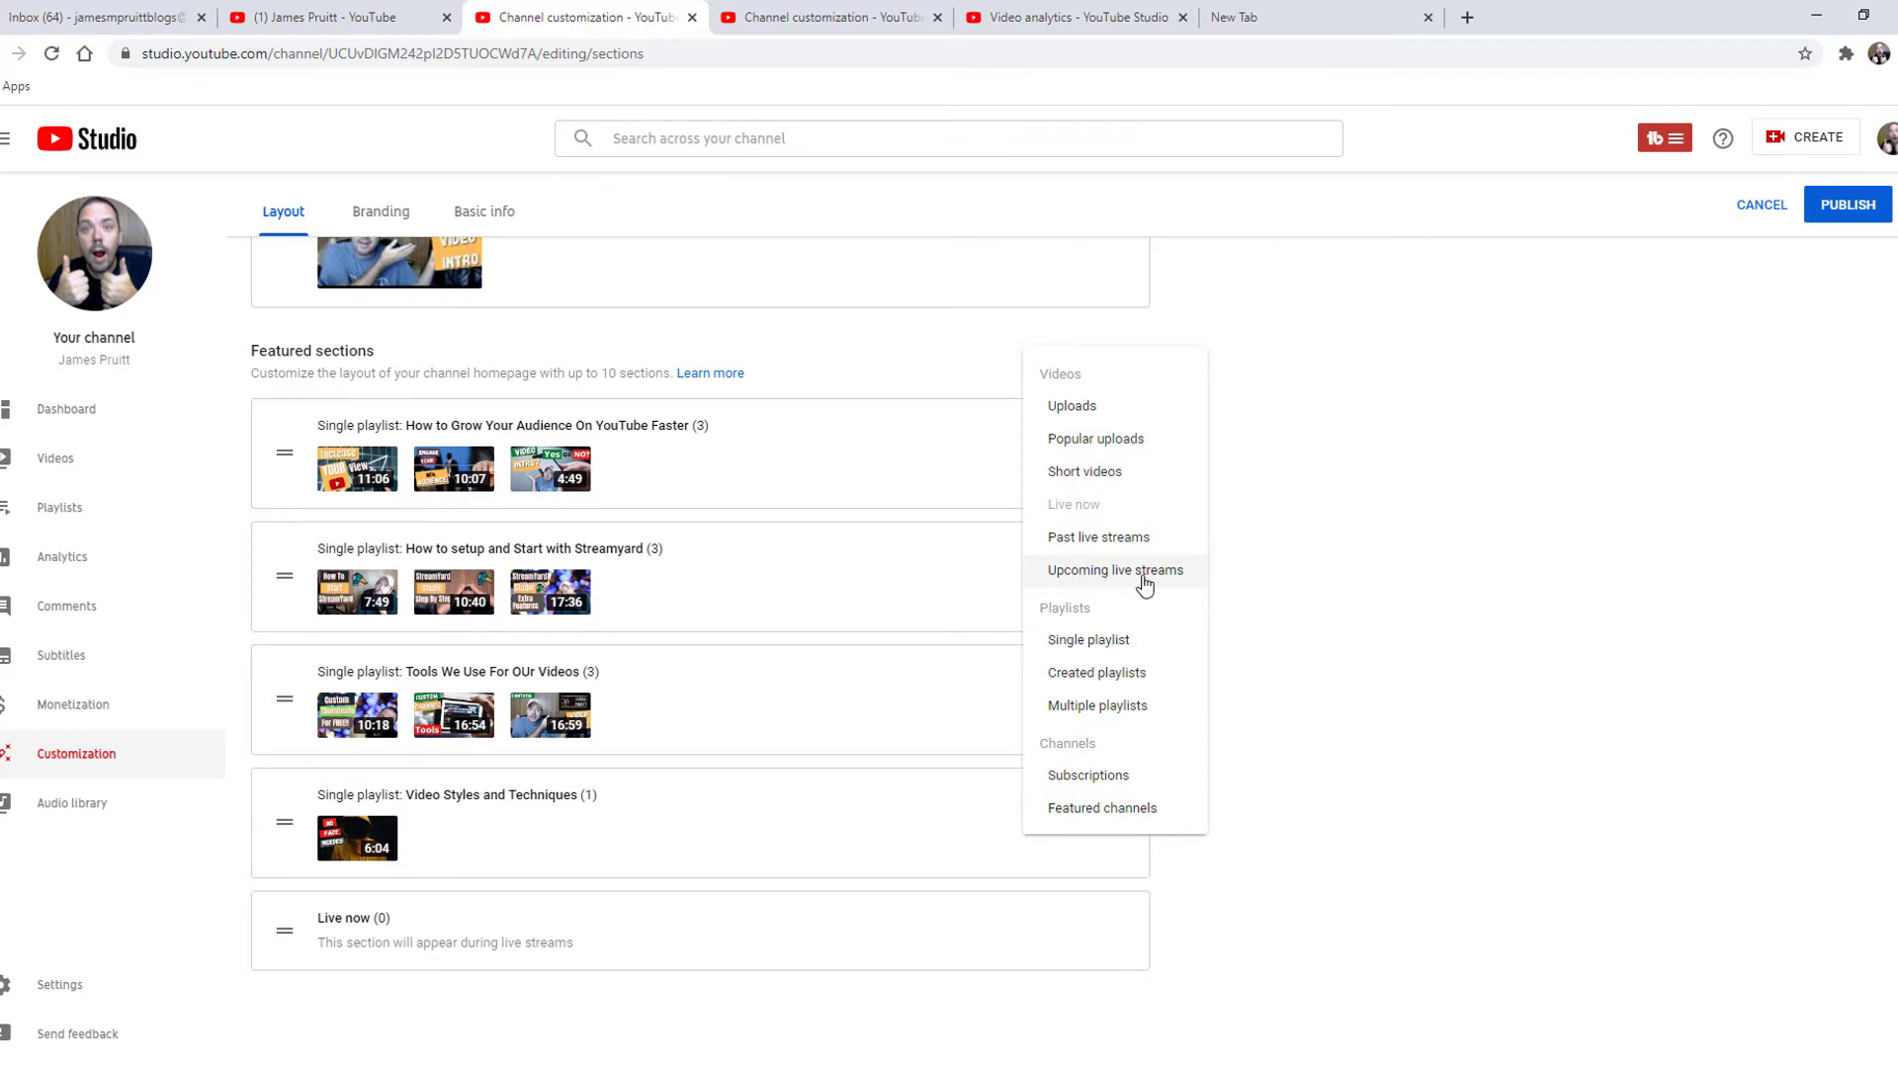
left_click(1143, 575)
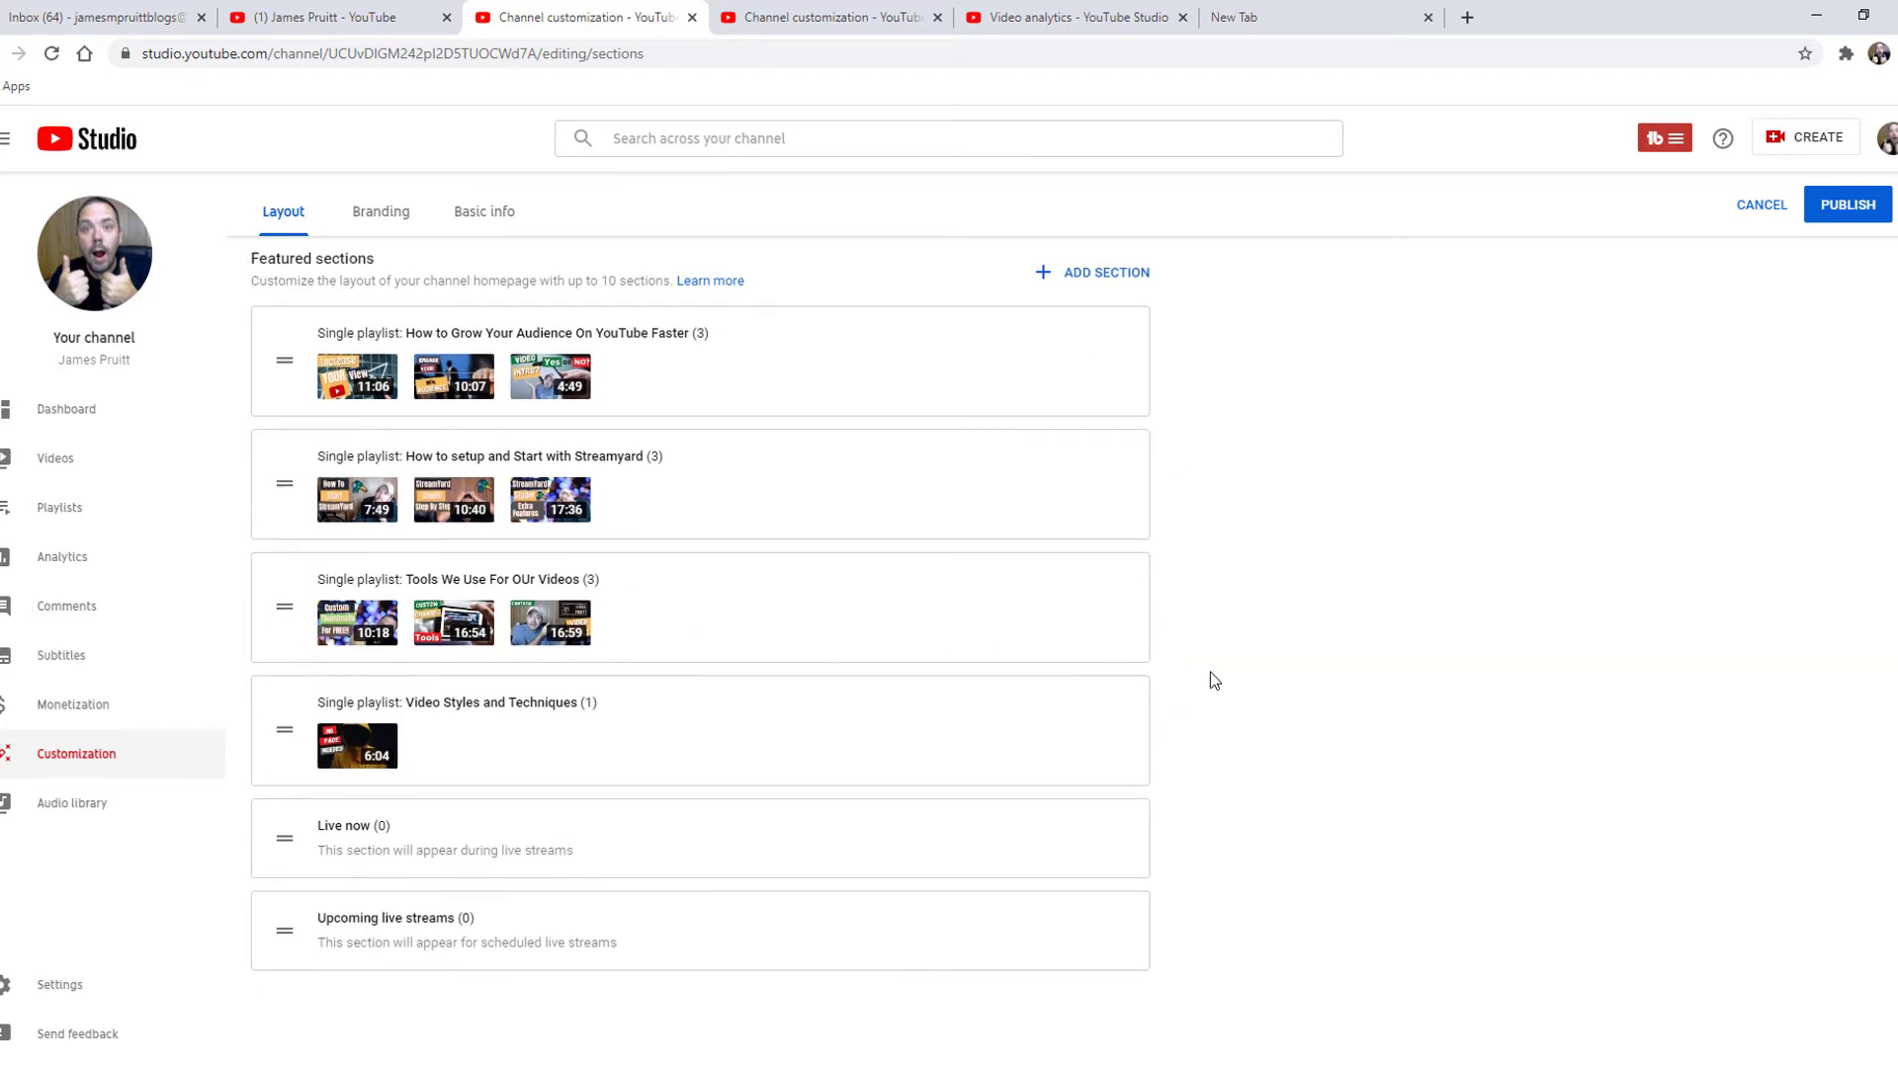
Move the Live now section above the first playlist in featured sections
mouse_move(283, 843)
left_click_drag(283, 845, 277, 312)
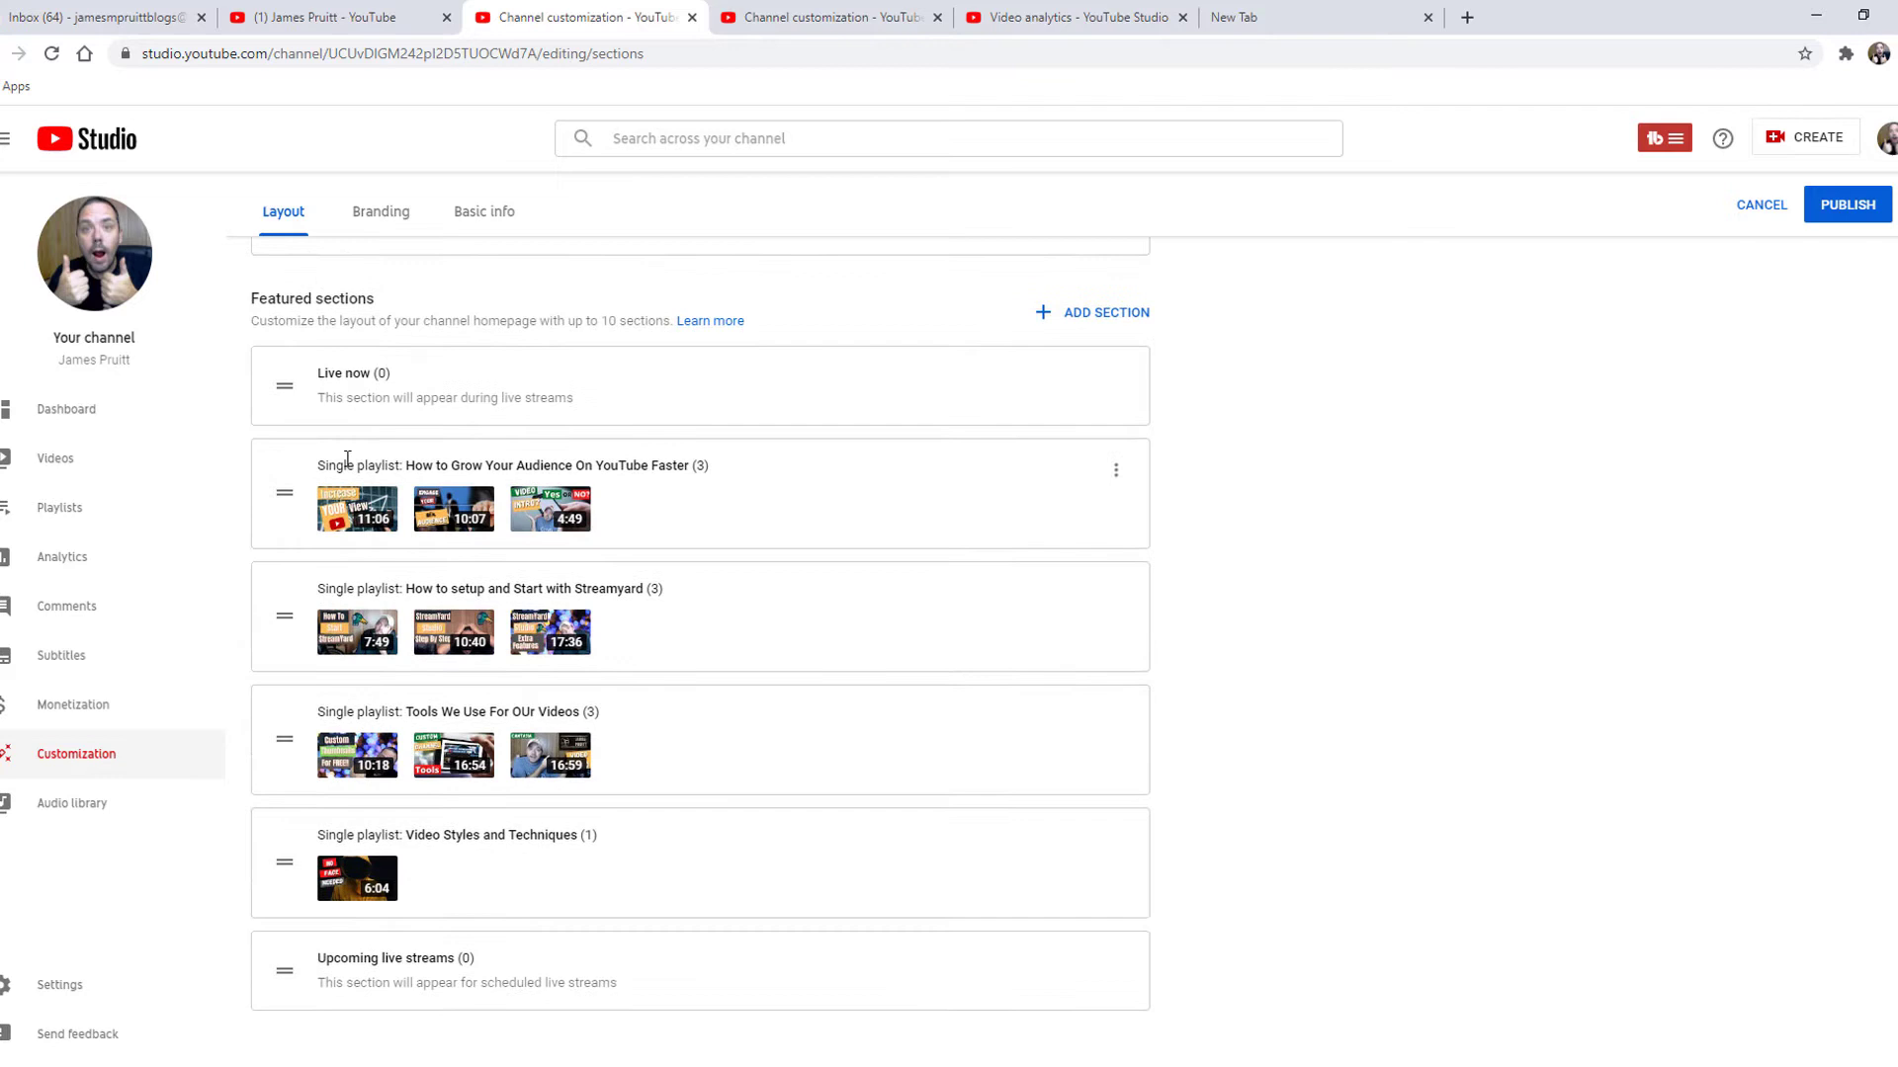
scroll(405, 549, "up", 5)
scroll(405, 549, "down", 5)
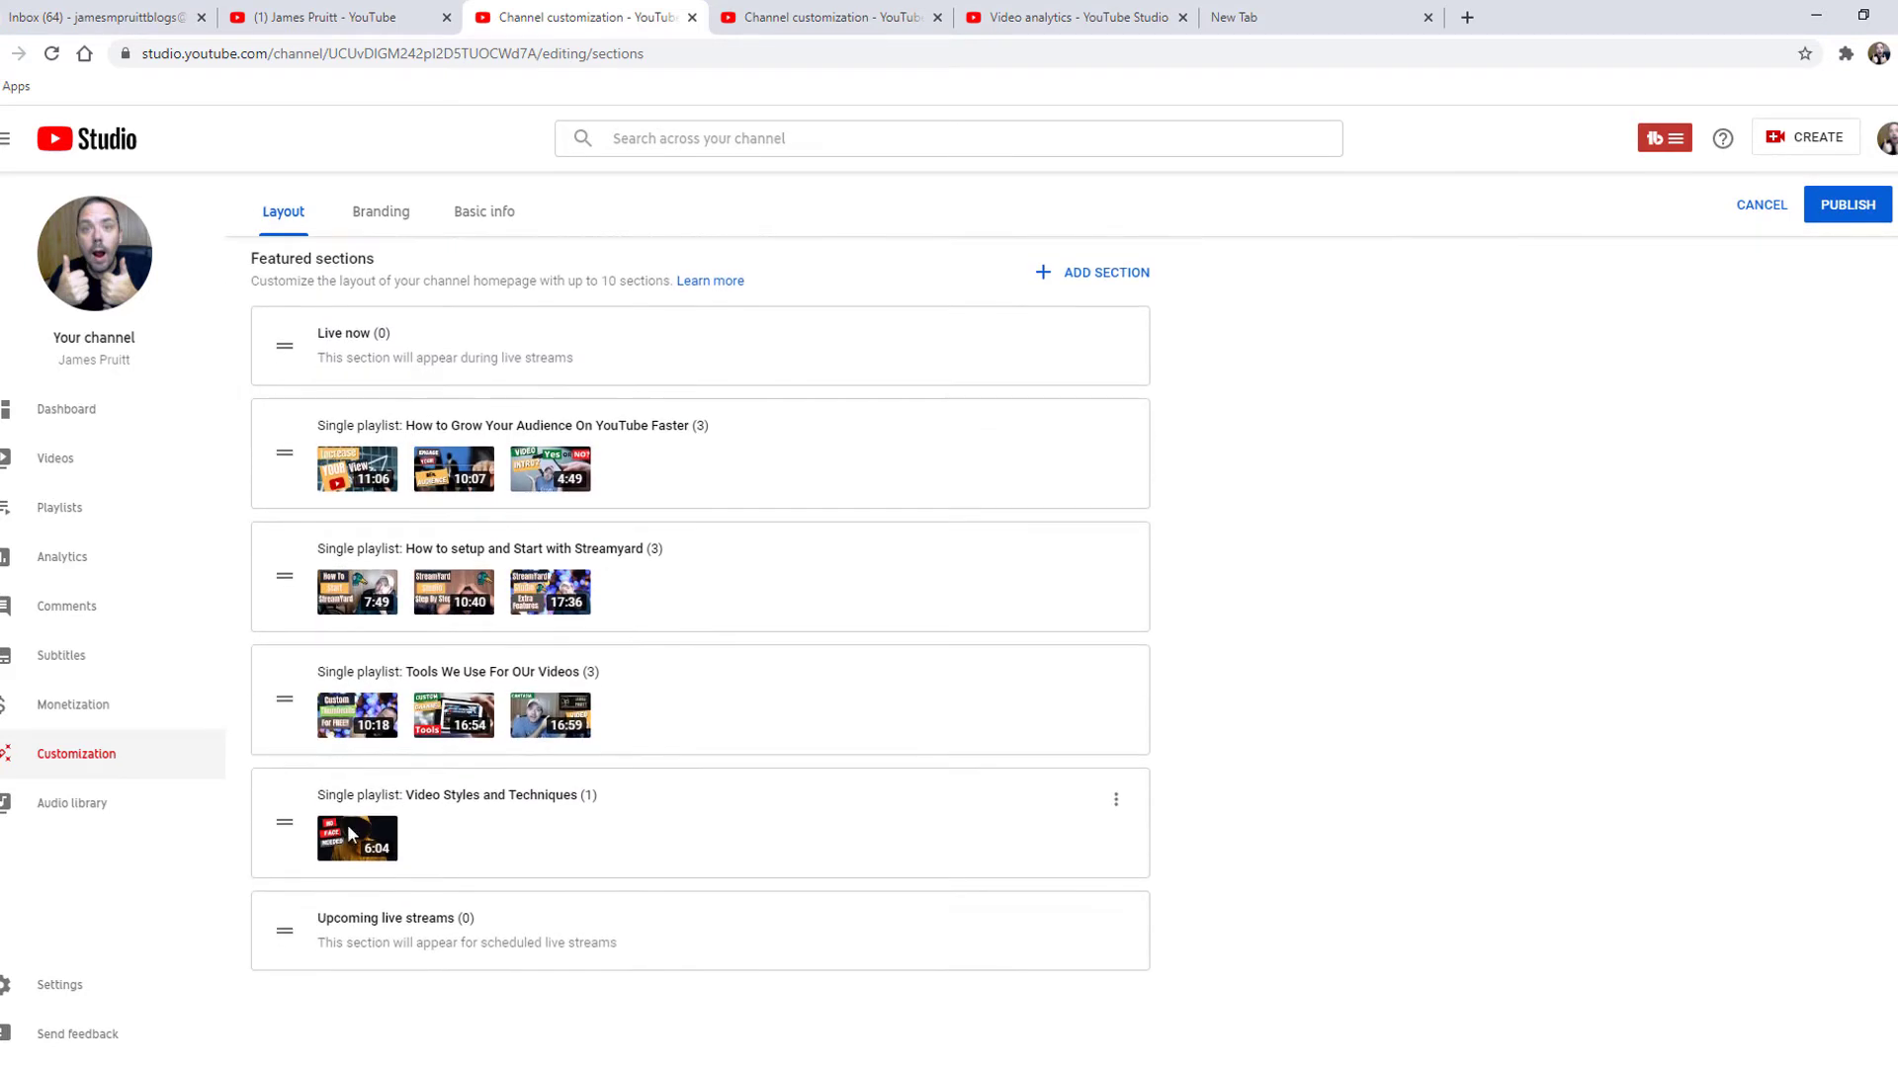
left_click_drag(283, 926, 294, 397)
scroll(383, 500, "up", 5)
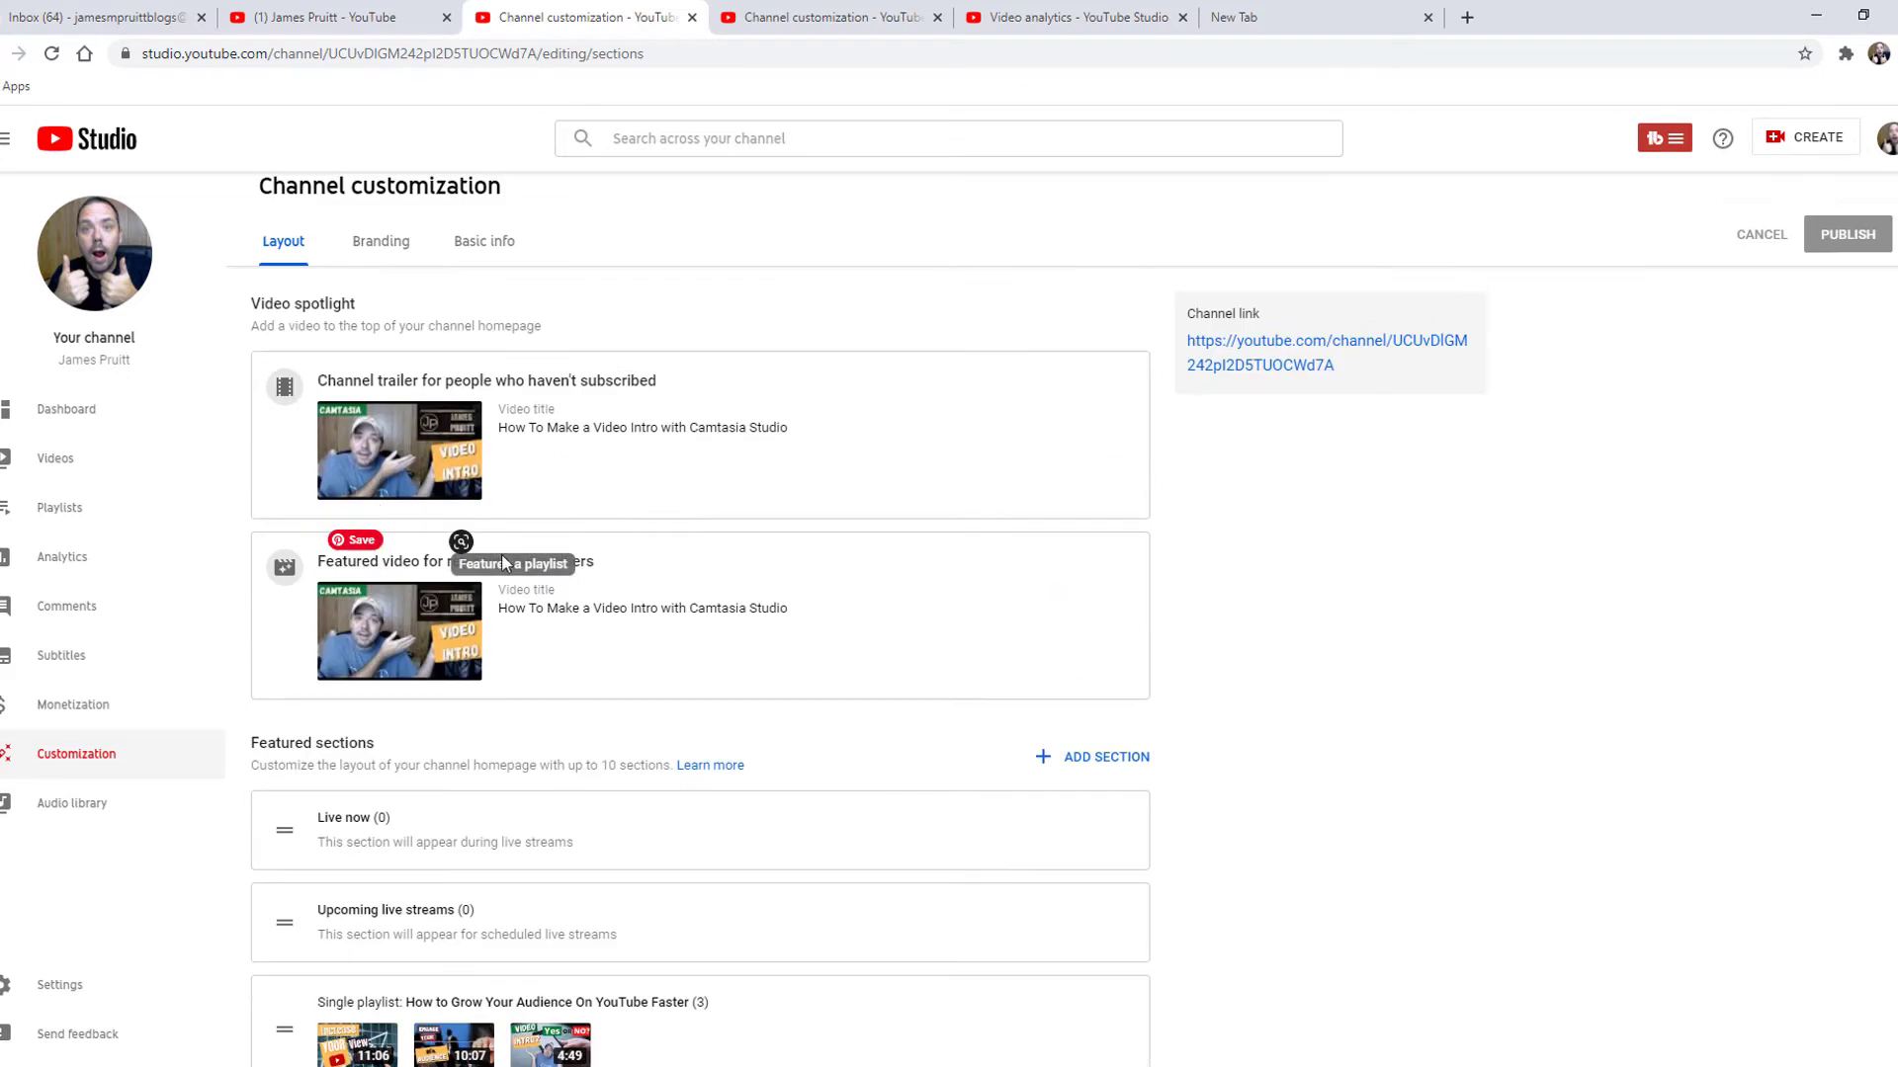
scroll(545, 696, "down", 3)
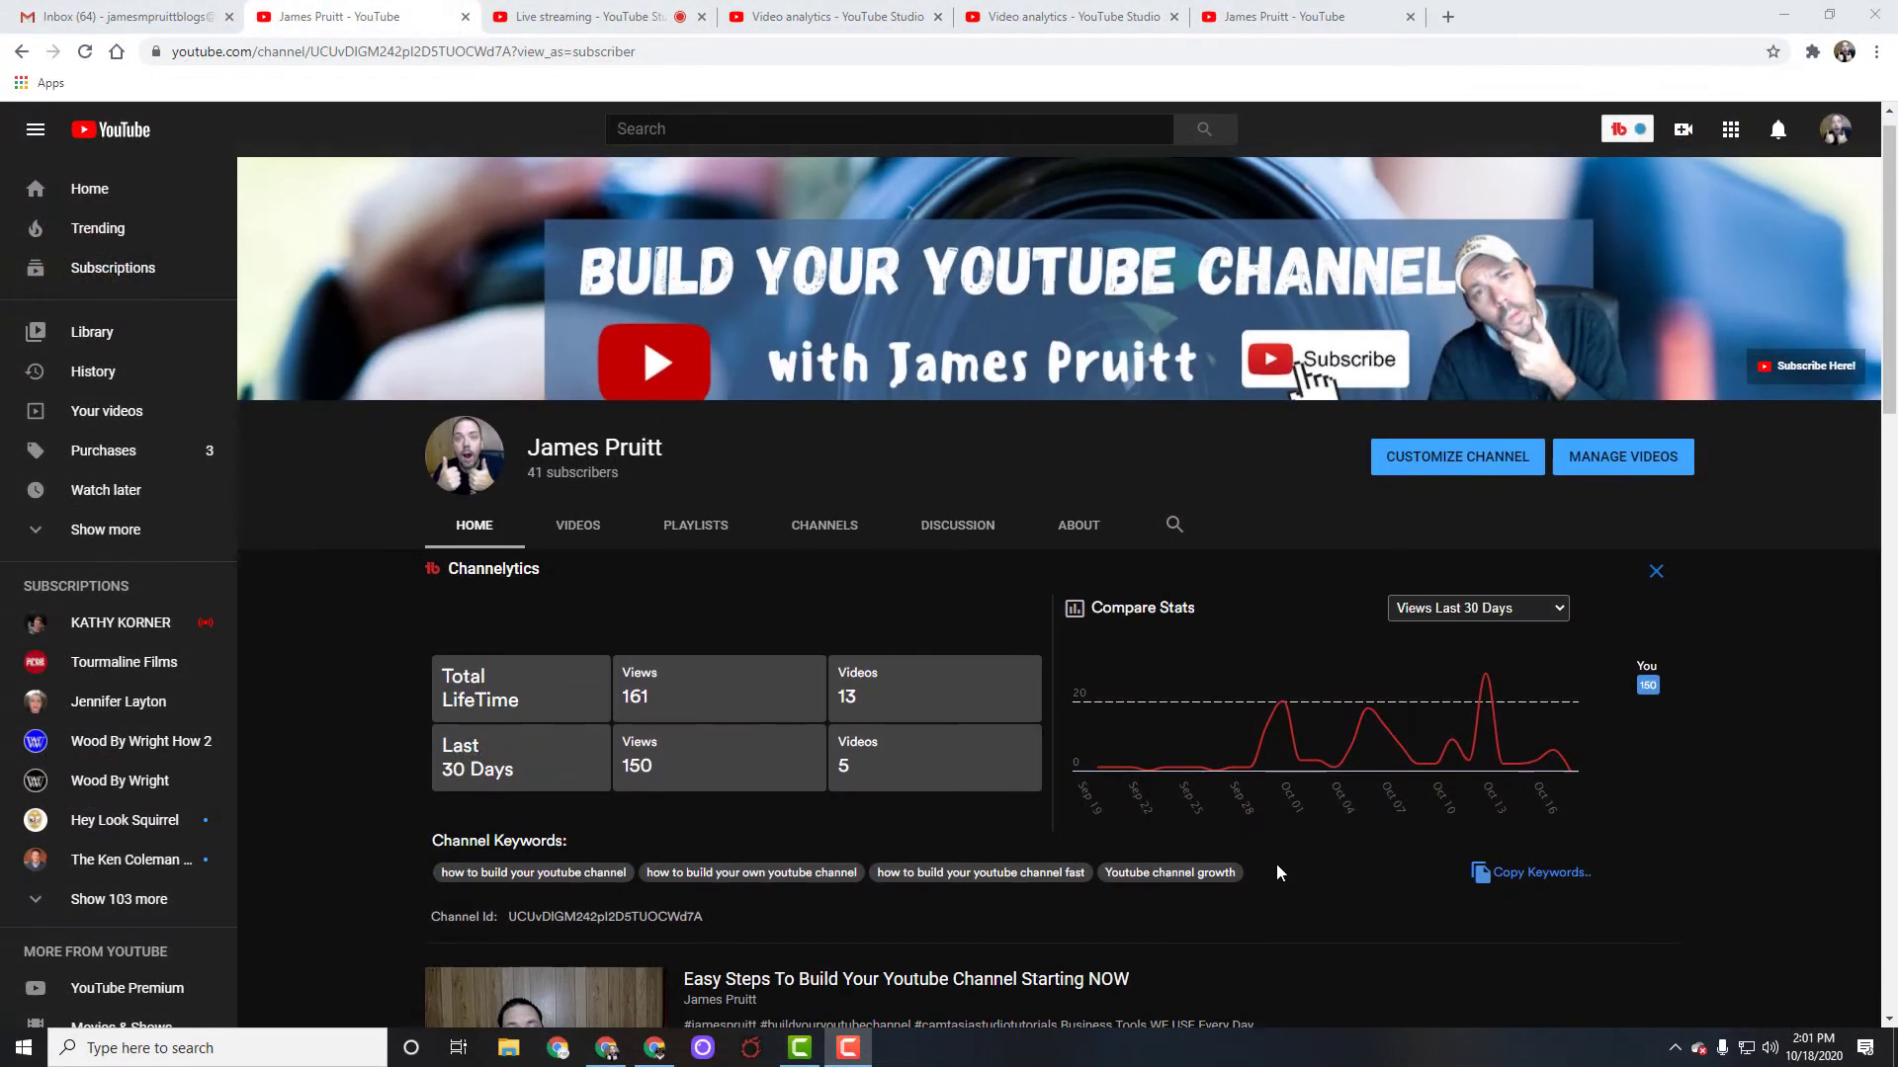
scroll(1277, 864, "down", 5)
scroll(1276, 864, "down", 3)
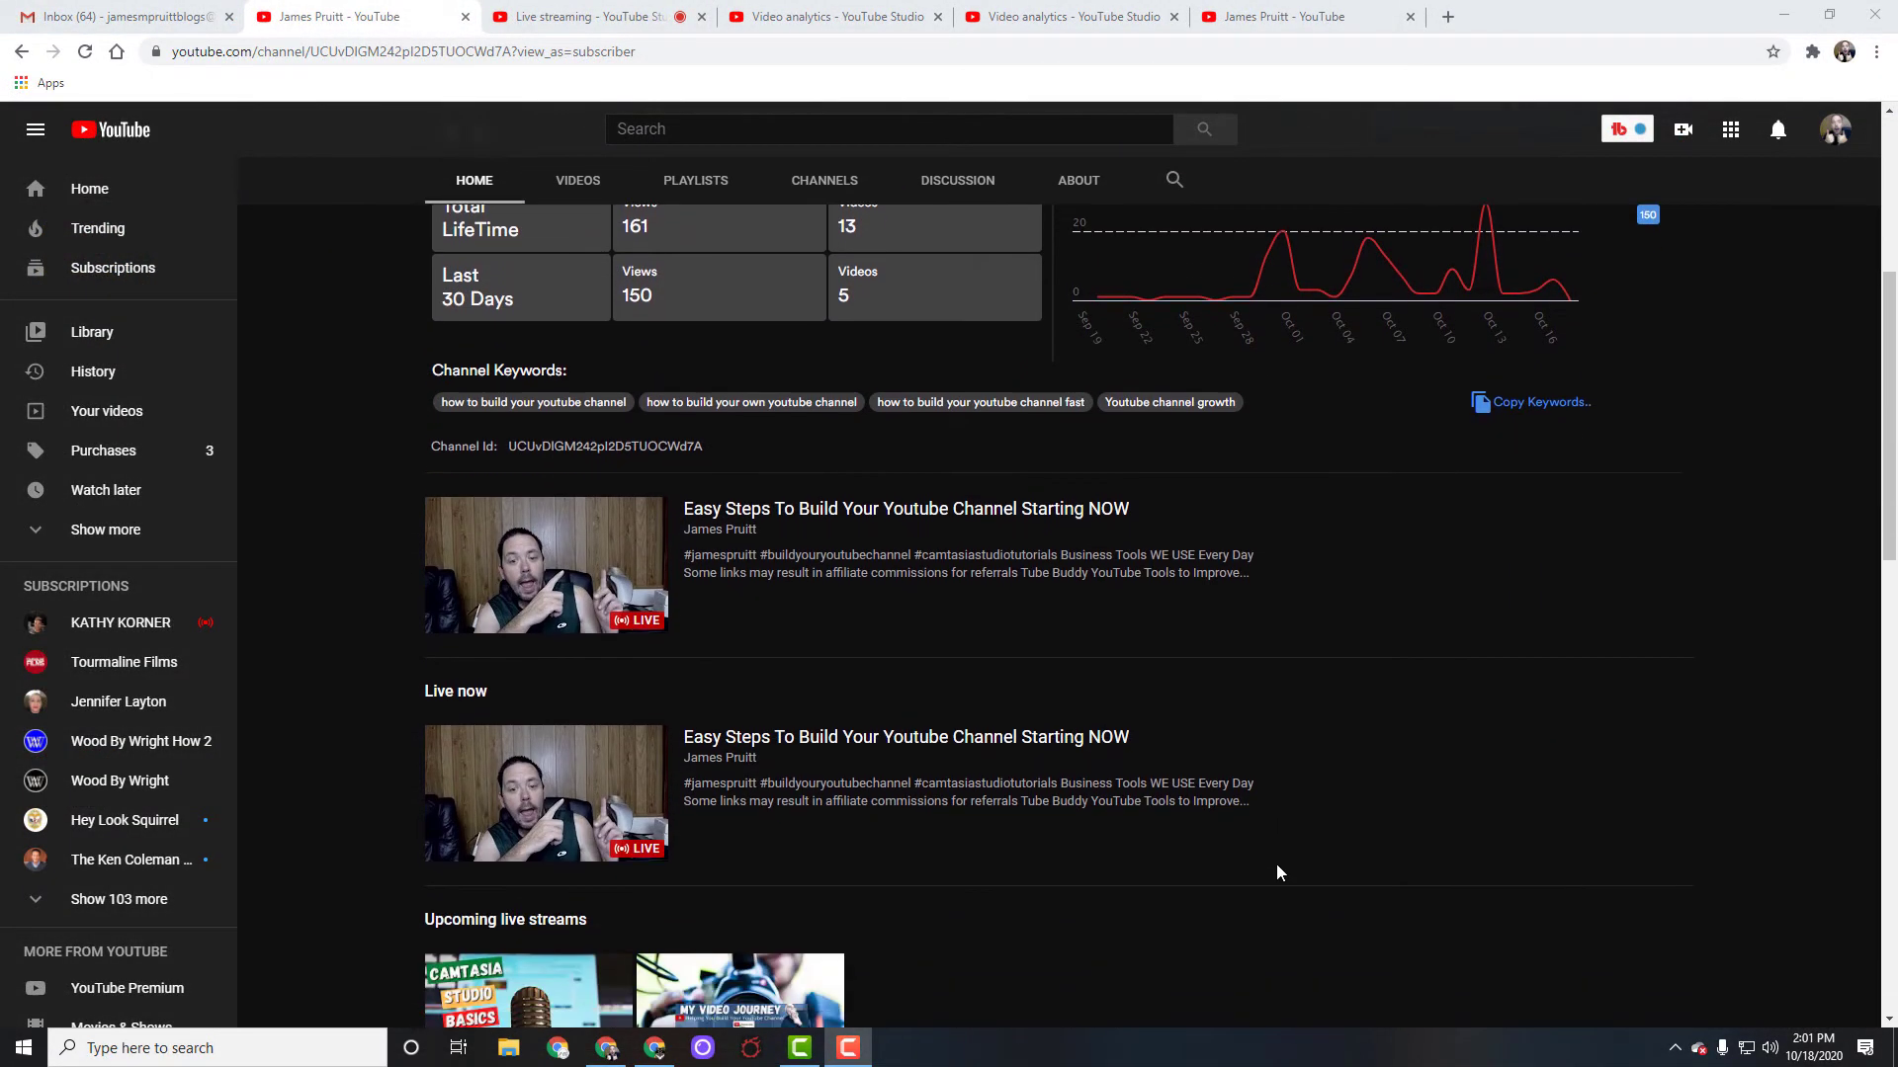
scroll(1038, 831, "down", 3)
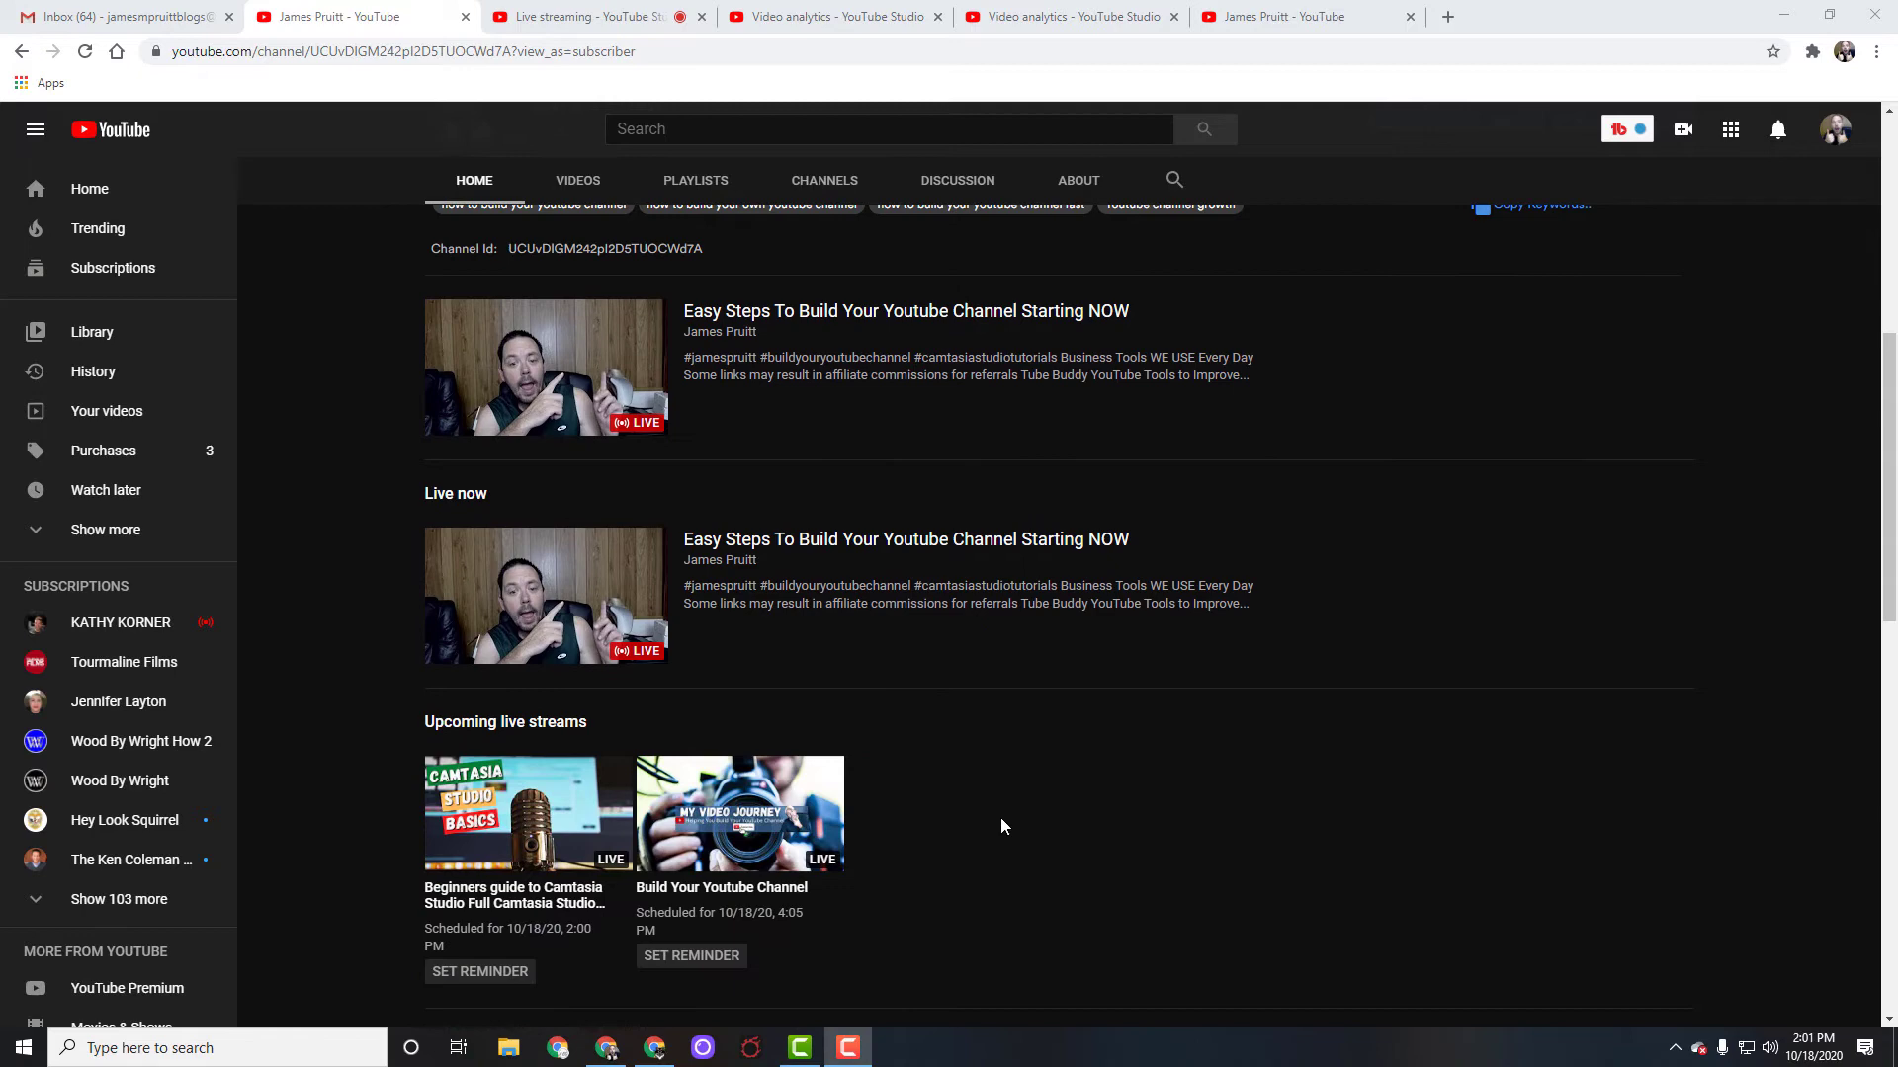
scroll(1002, 818, "down", 2)
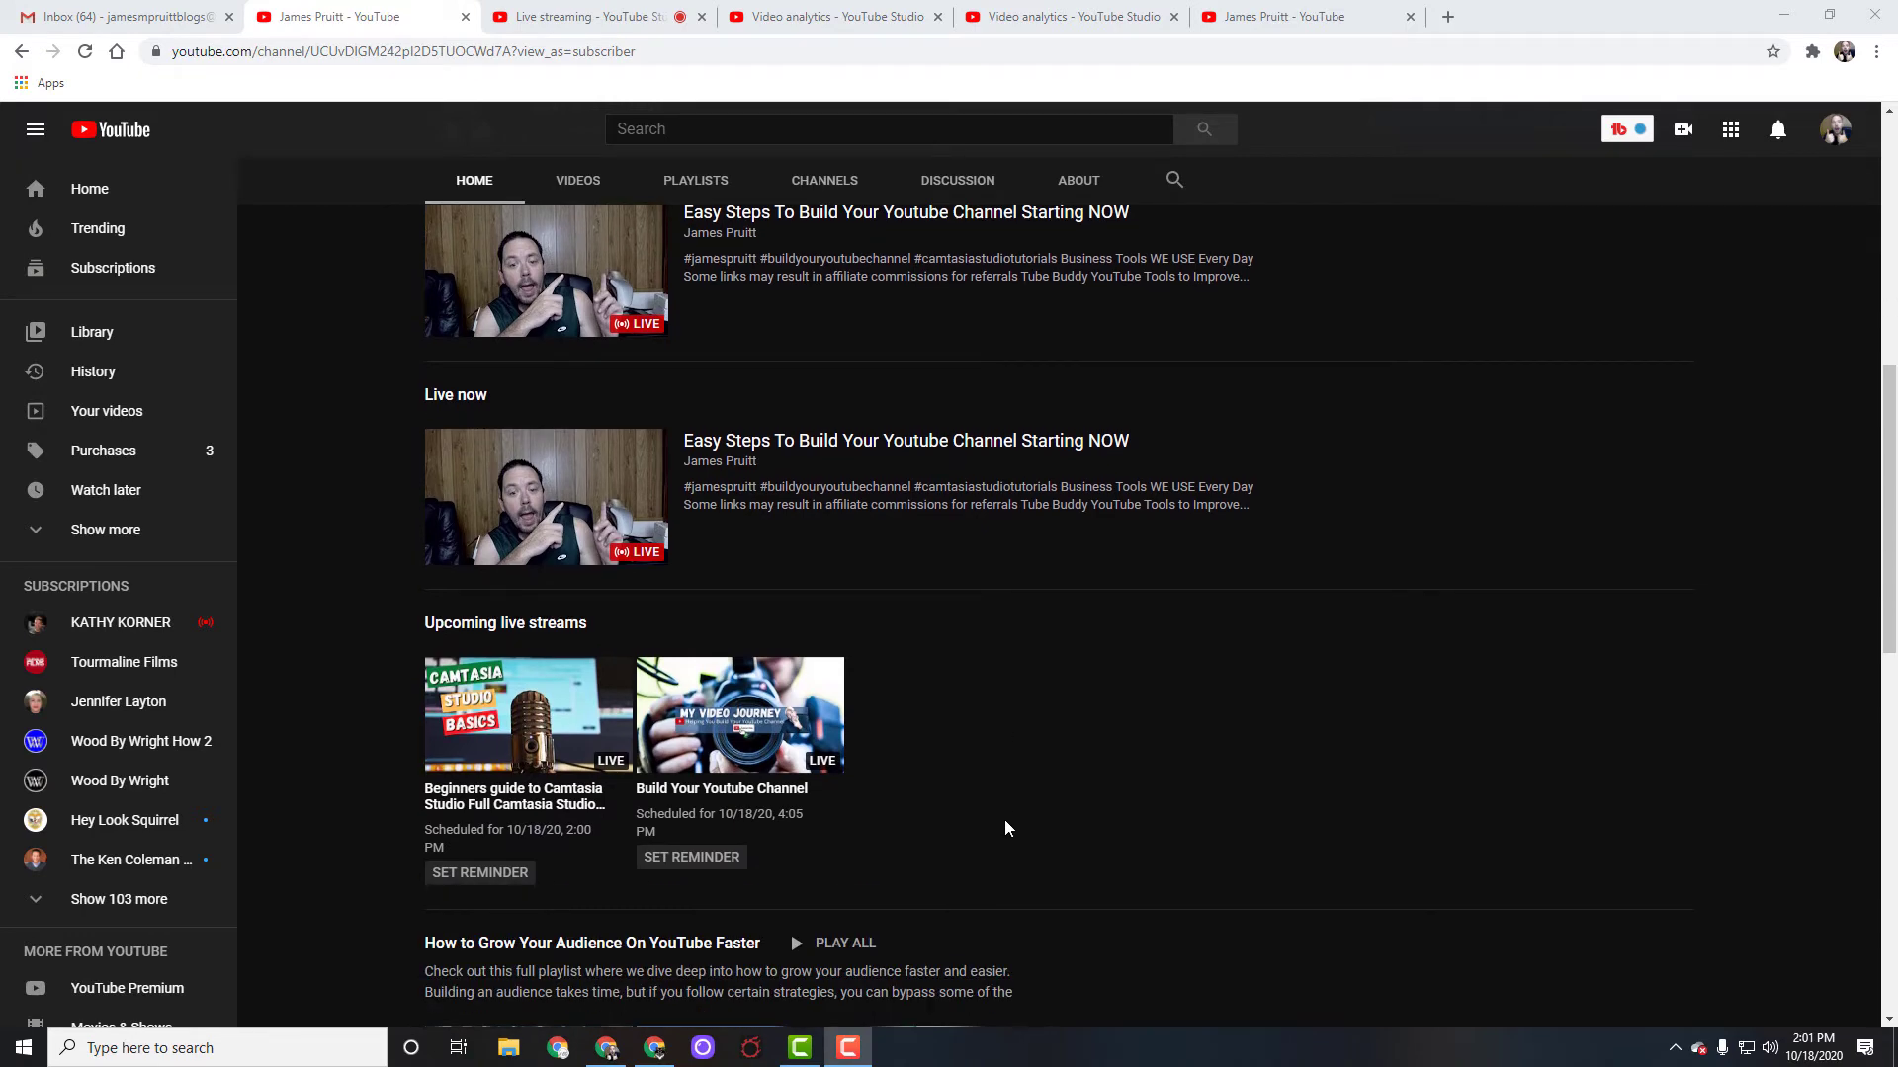
scroll(1006, 819, "up", 2)
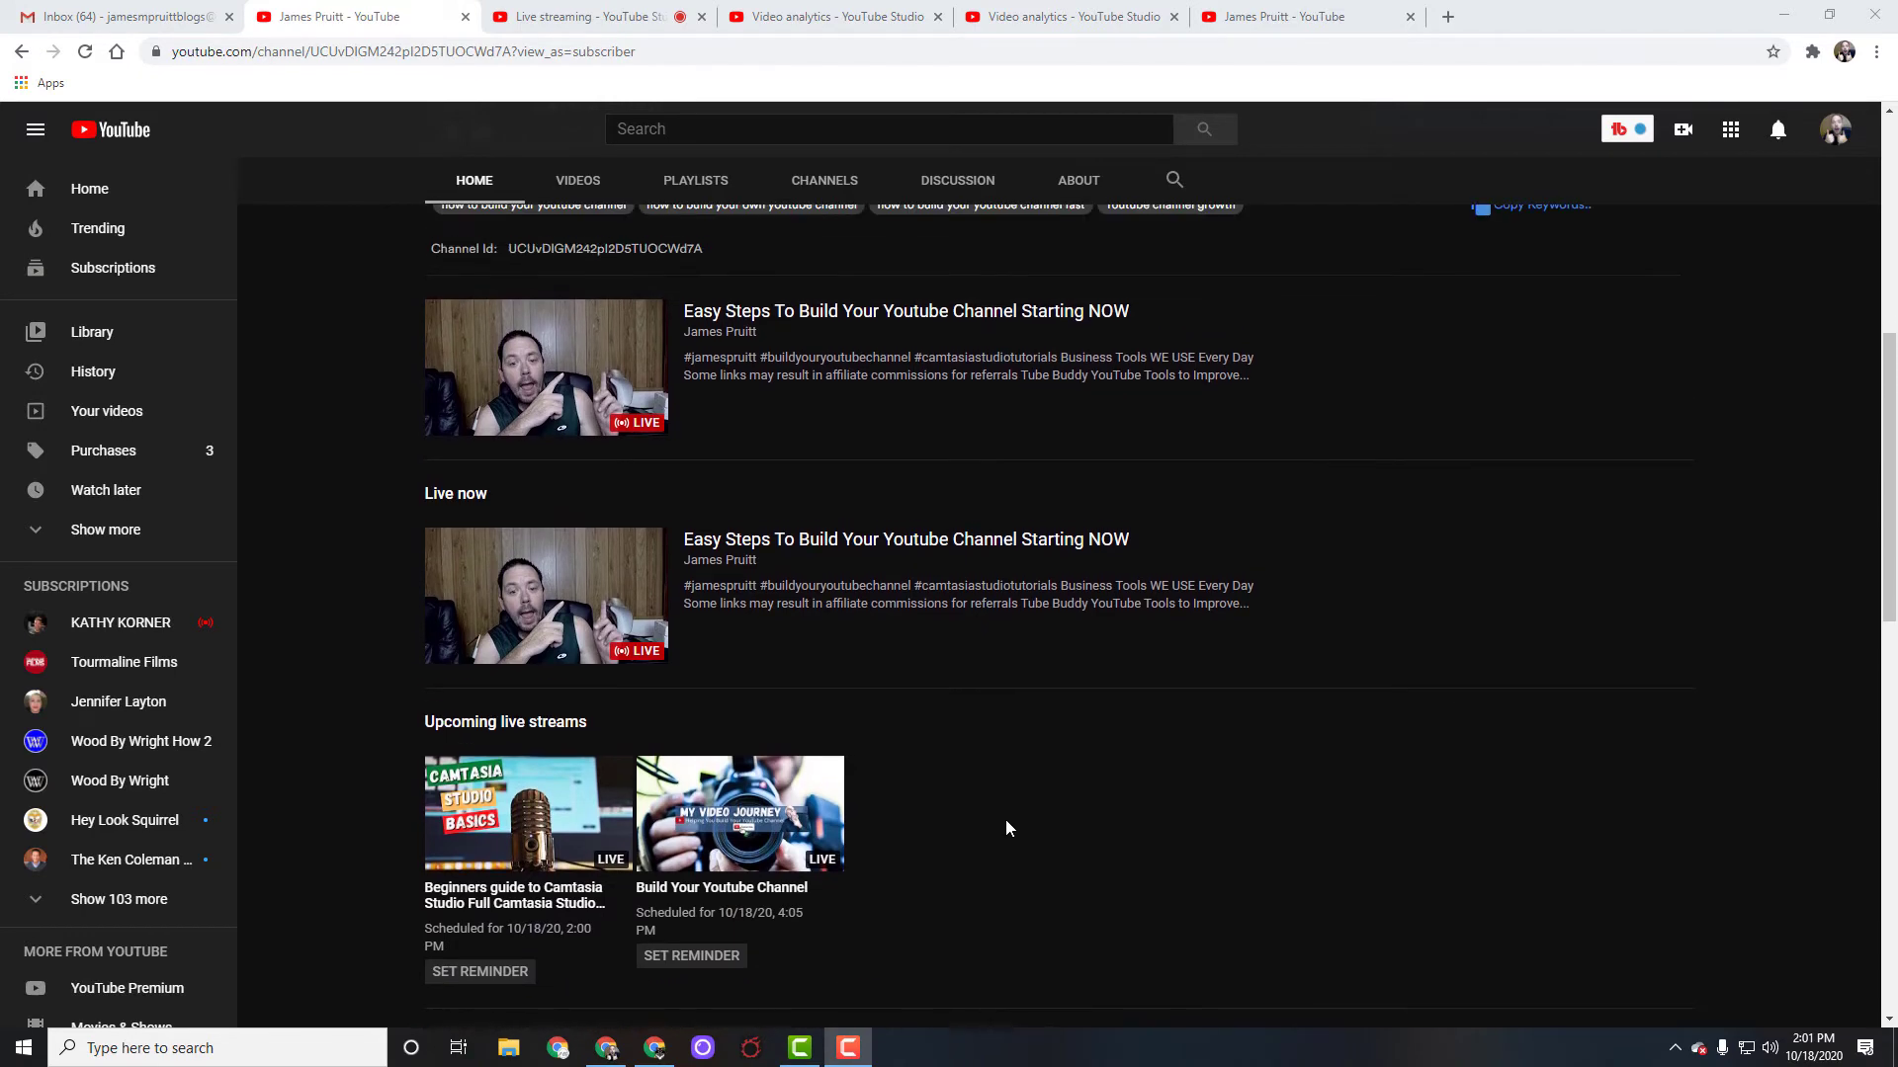
scroll(1006, 820, "up", 2)
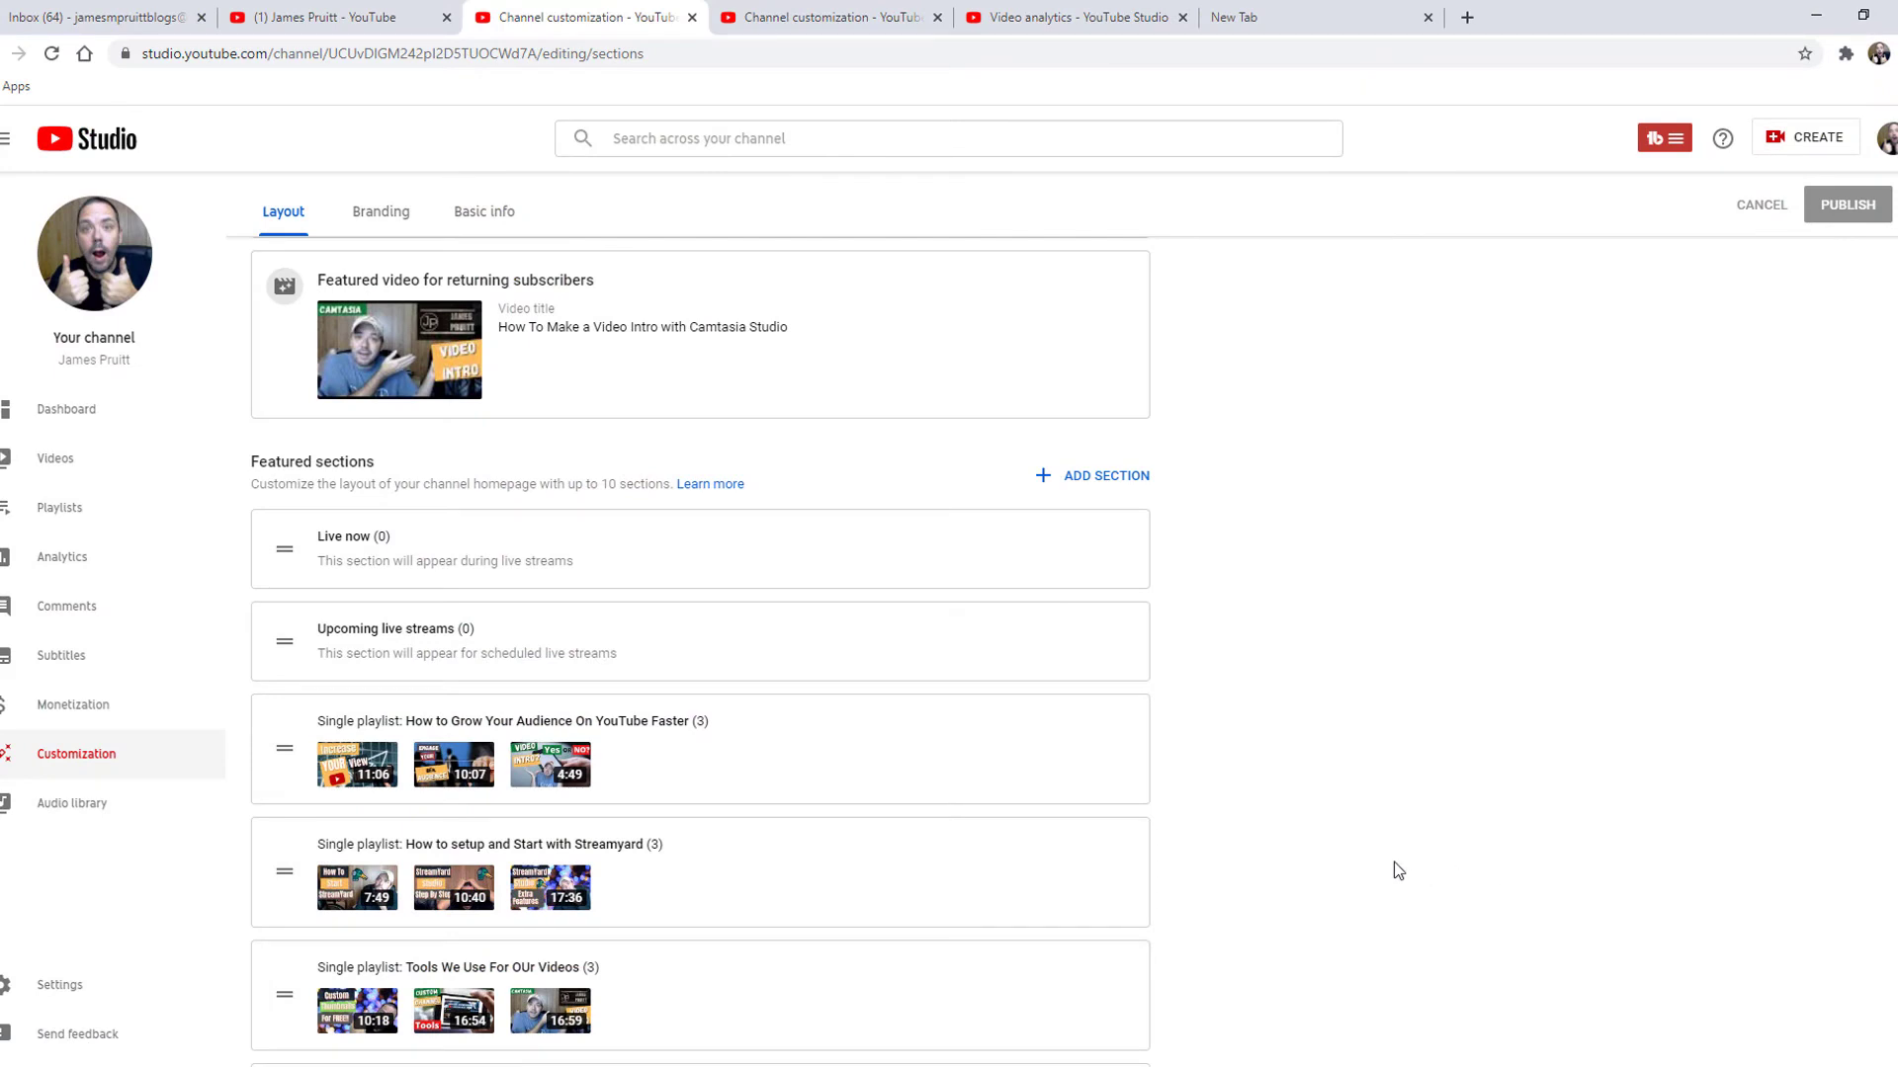